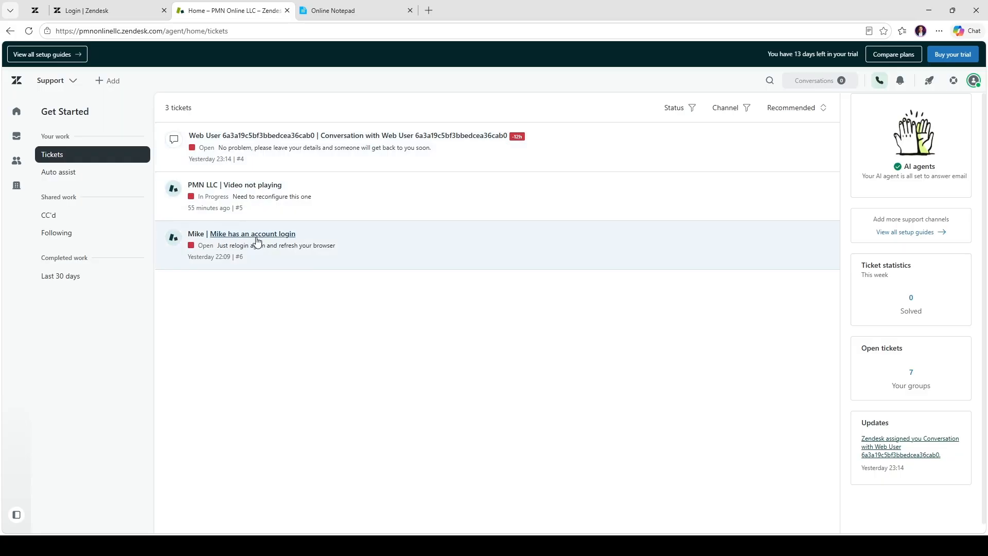
# Open the account login ticket and the "Video not playing" ticket from the home ticket list
pyautogui.click(363, 258)
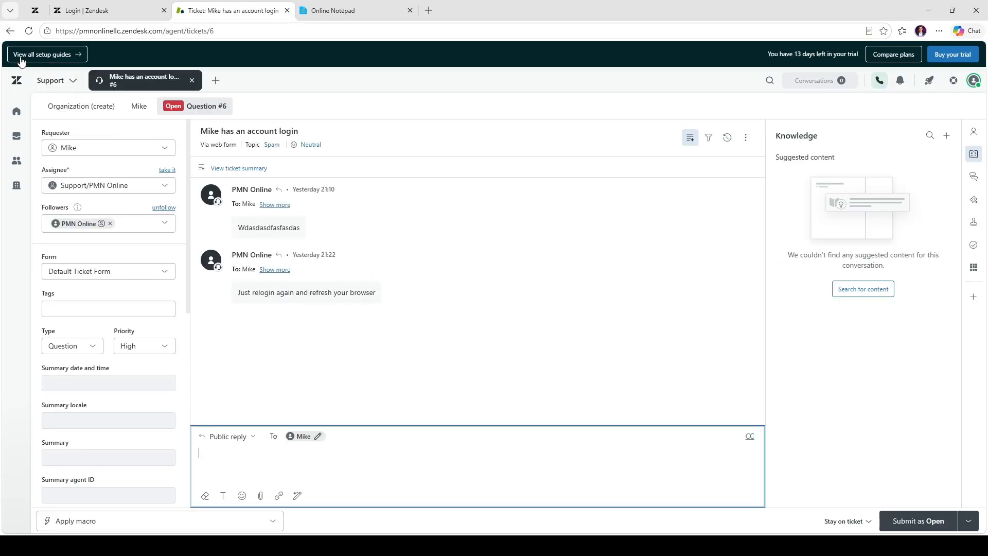
pyautogui.click(14, 36)
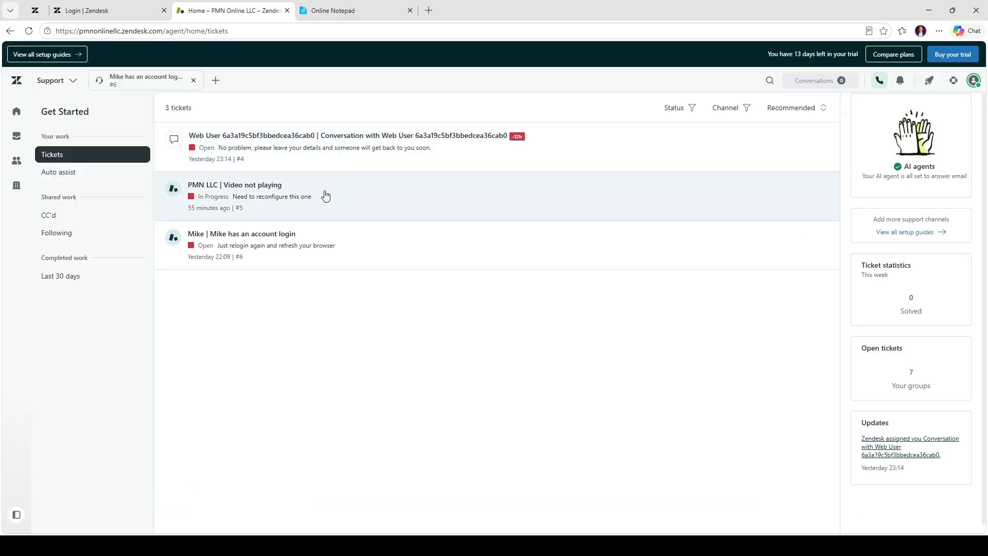
pyautogui.click(324, 191)
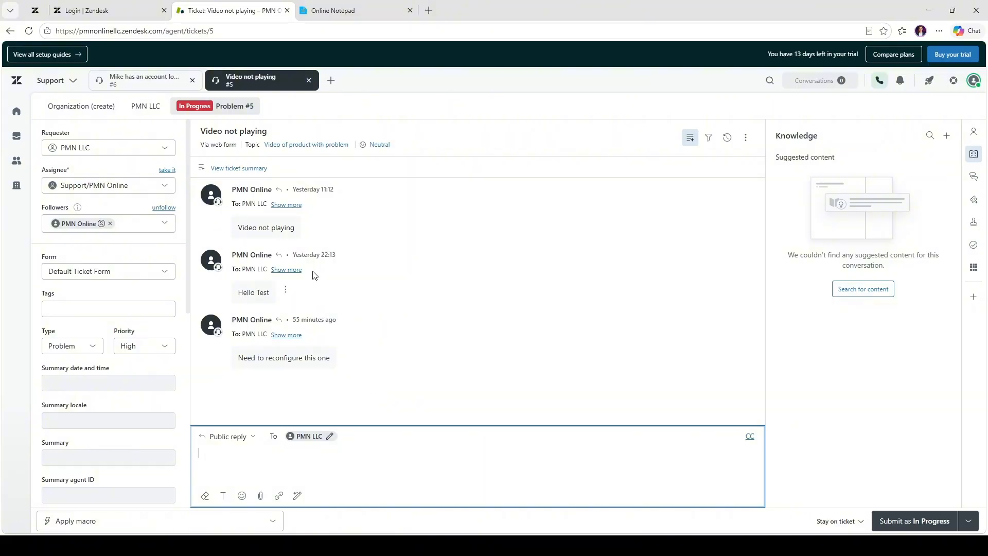
# Examine the property fields of the "Video not playing" ticket, including topic, topic confidence and sentiment
pyautogui.scroll(-5, 72, 303)
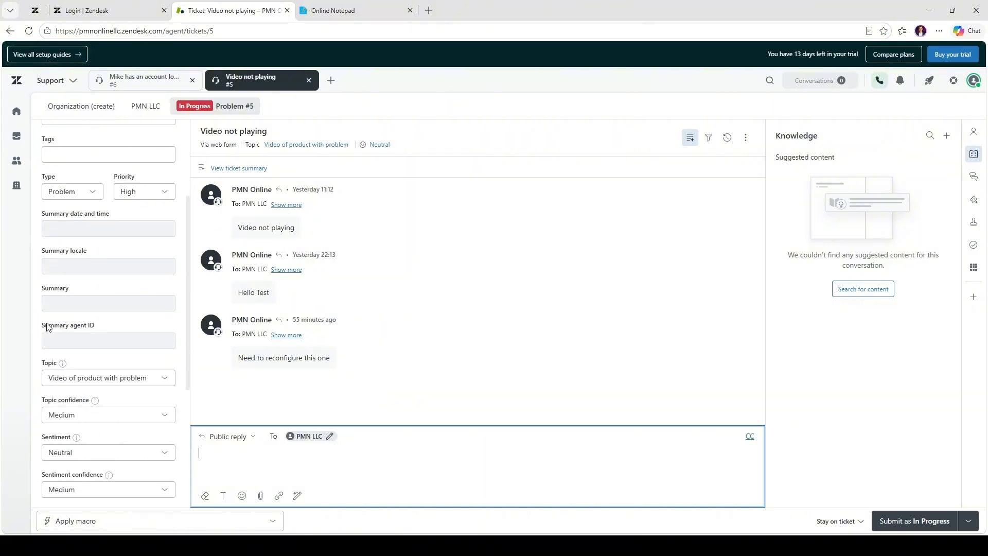
pyautogui.scroll(-3, 83, 325)
pyautogui.scroll(2, 96, 327)
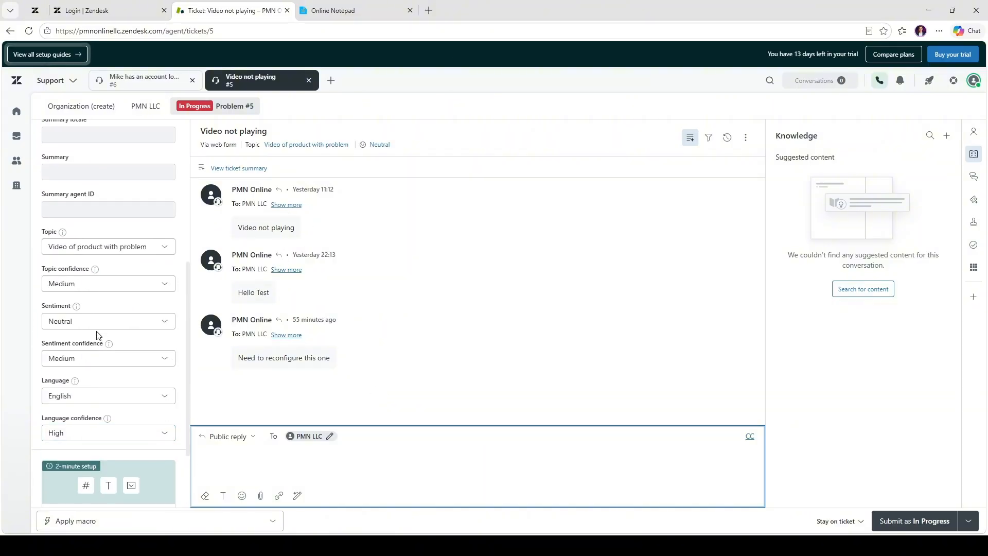
pyautogui.click(105, 321)
pyautogui.click(125, 282)
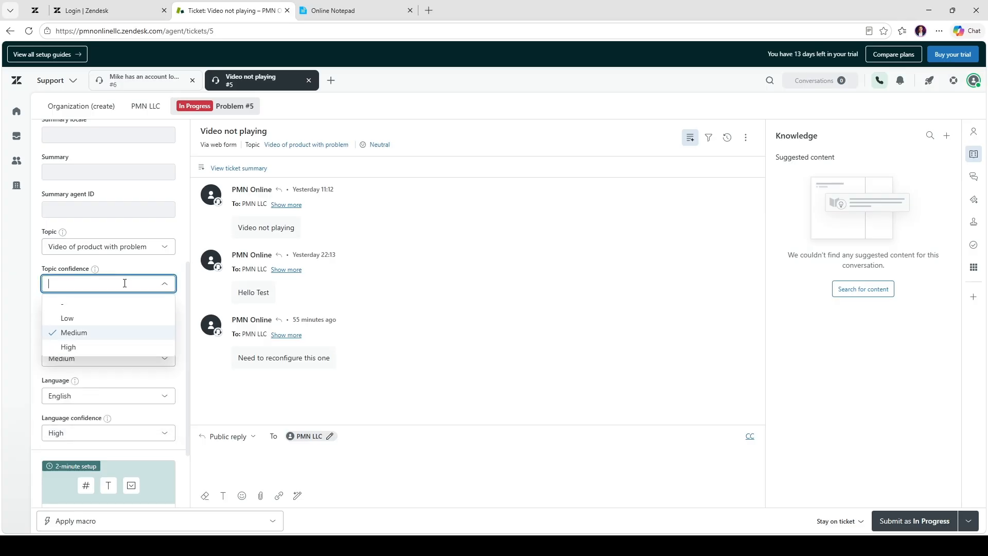
pyautogui.click(149, 247)
pyautogui.click(40, 235)
pyautogui.scroll(3, 39, 216)
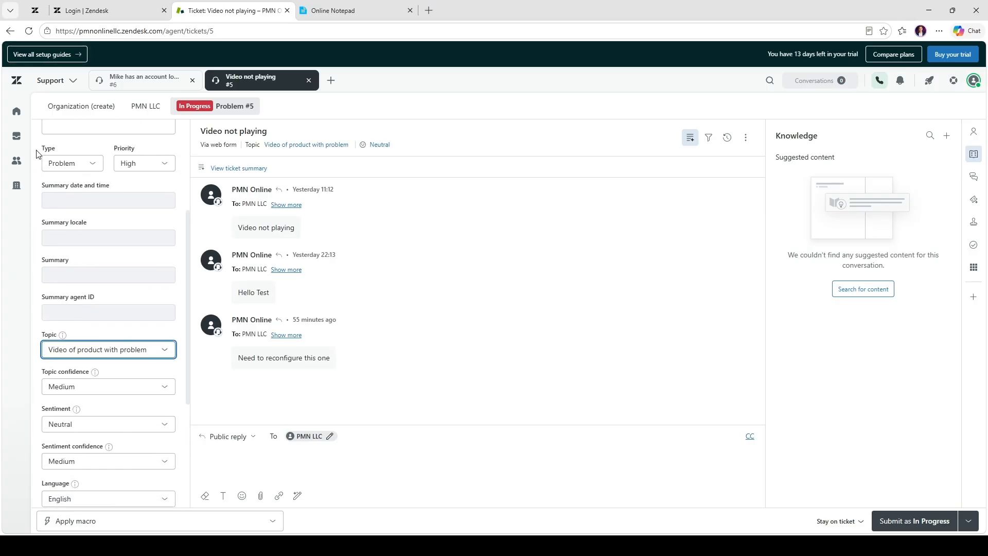
# Look through the ticket views, customers and organizations pages and return to the home ticket list
pyautogui.click(16, 136)
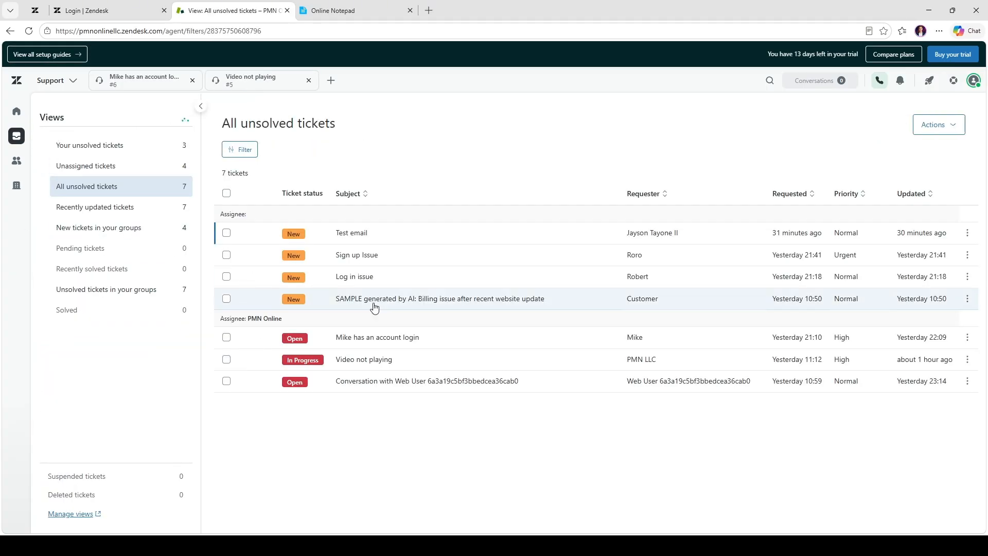
pyautogui.click(16, 160)
pyautogui.click(16, 124)
pyautogui.click(17, 136)
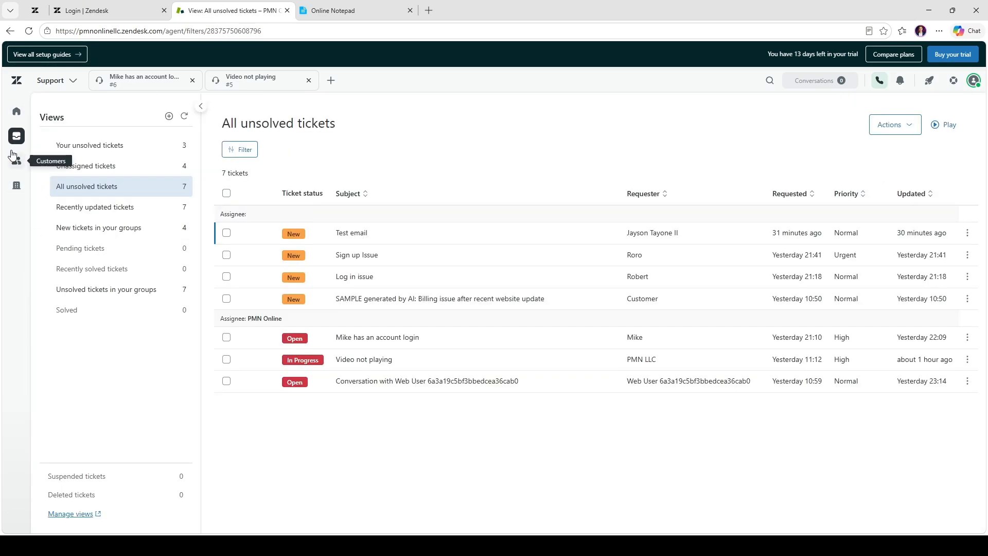
pyautogui.click(16, 160)
pyautogui.click(15, 184)
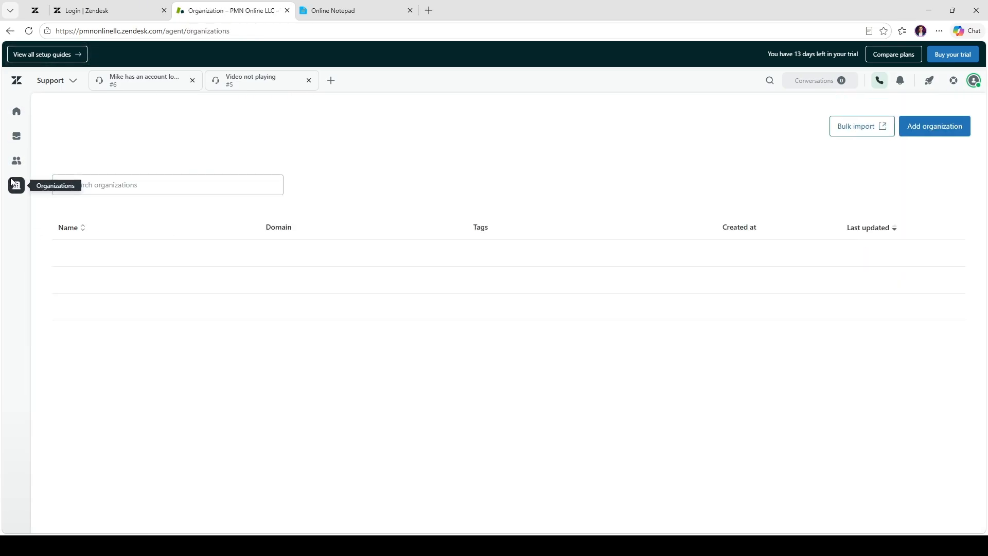
pyautogui.click(20, 119)
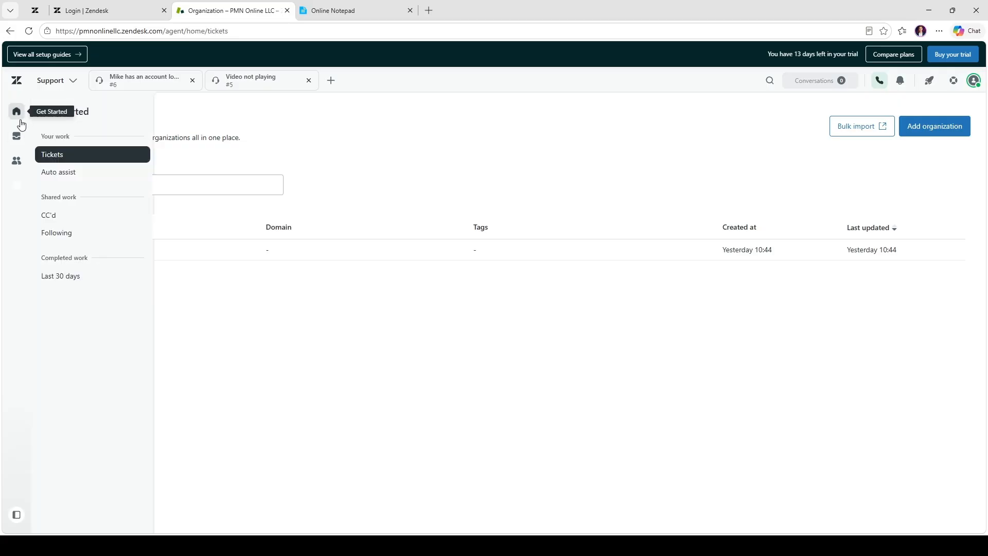
# View the public Zendesk homepage and the Zendesk sign-in page, and return to the agent workspace
pyautogui.click(35, 10)
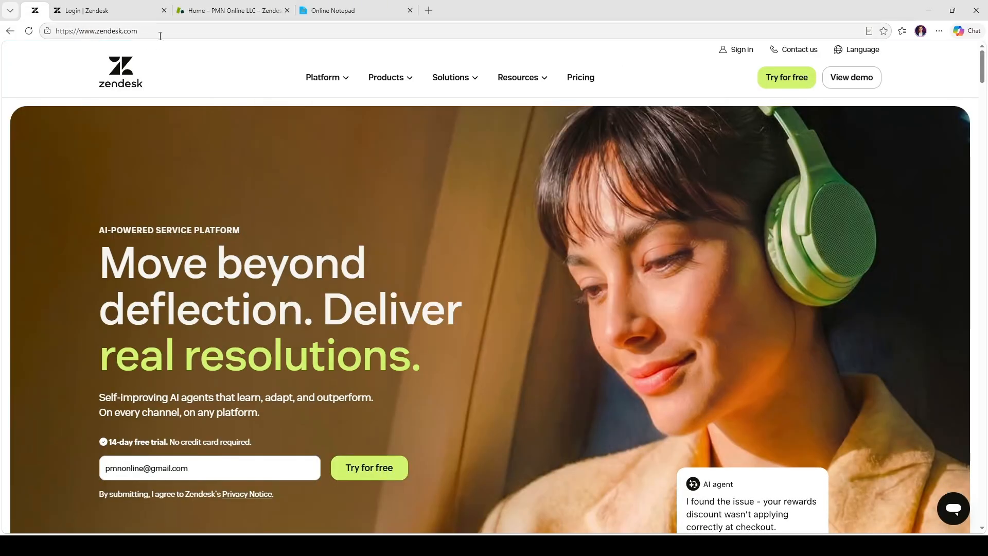
pyautogui.click(67, 32)
pyautogui.click(18, 87)
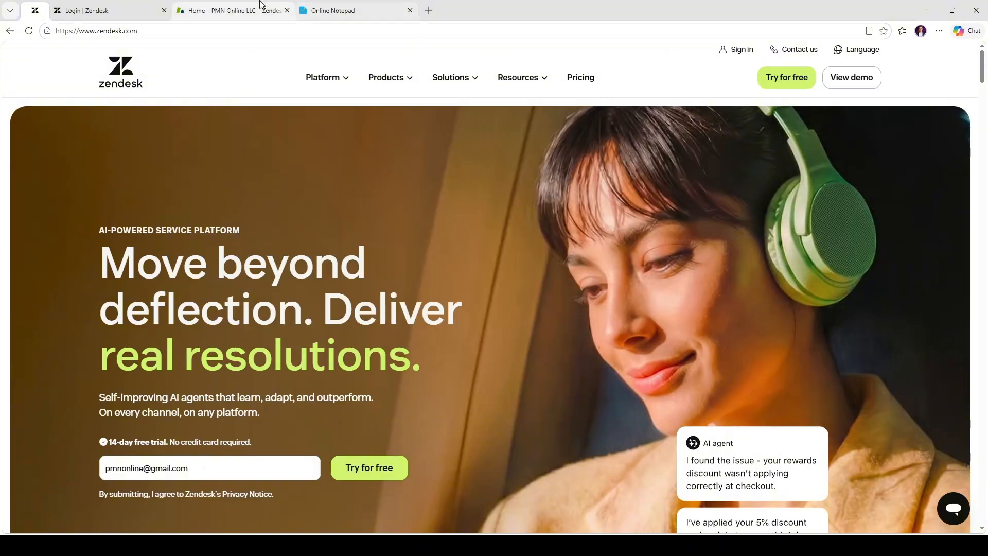
pyautogui.click(108, 10)
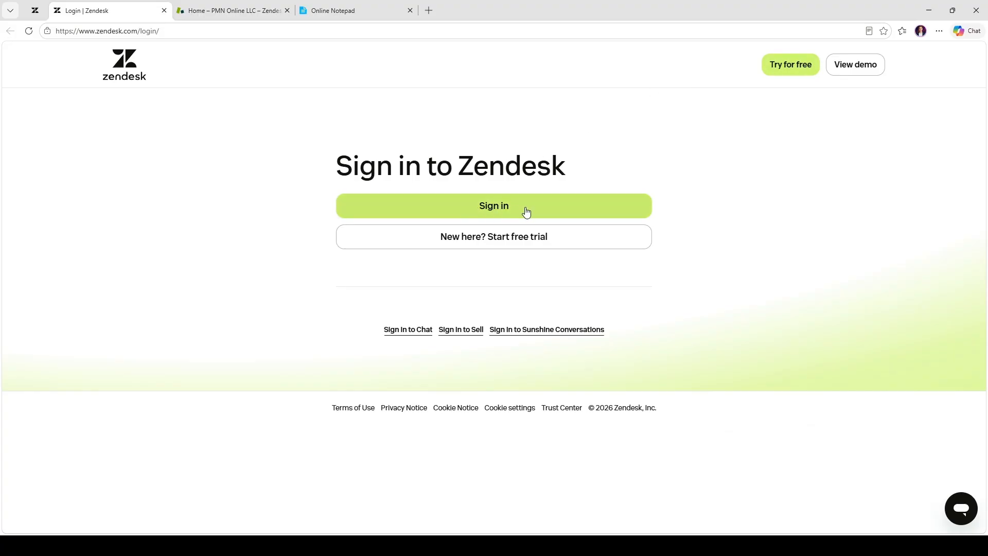
pyautogui.click(210, 8)
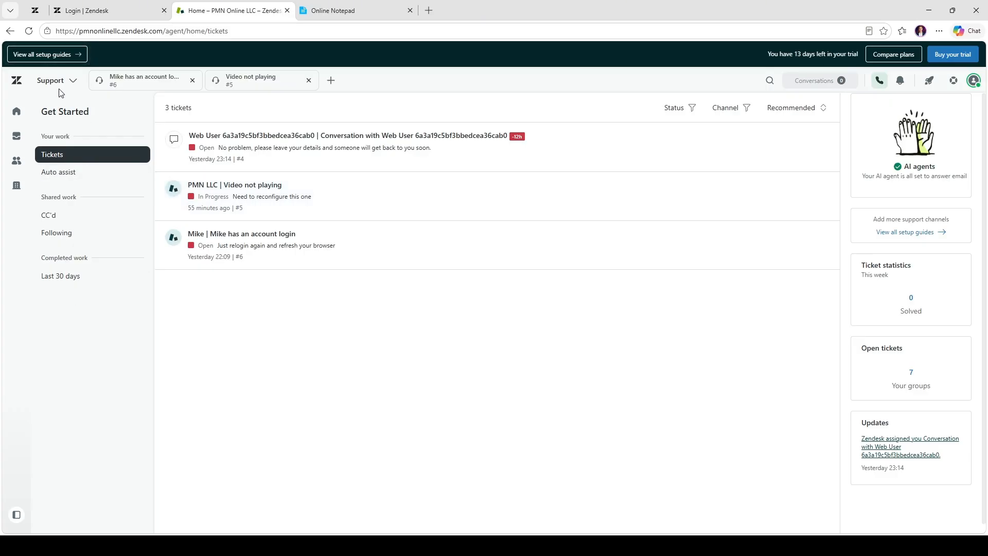
# Close the two open tickets and start a new ticket
pyautogui.click(309, 80)
pyautogui.click(193, 81)
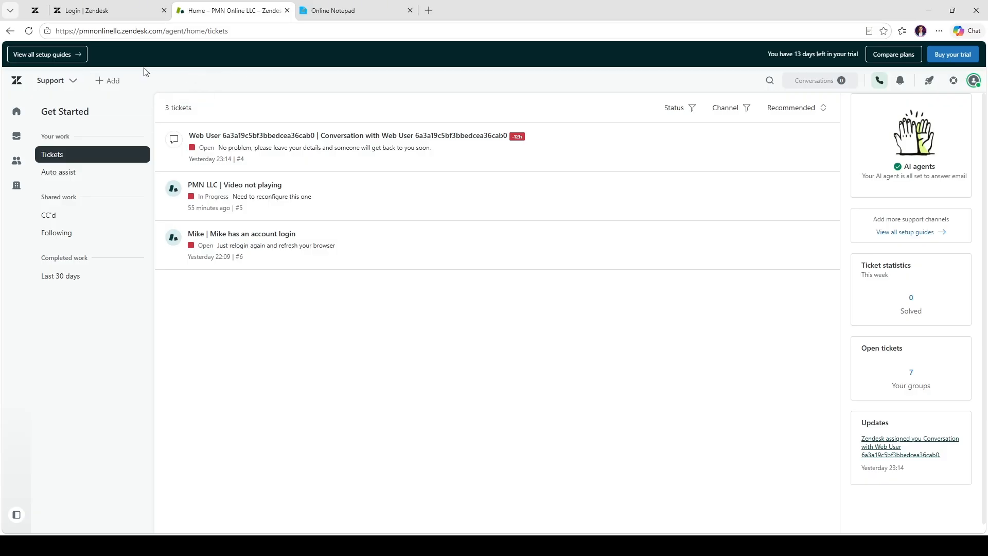
pyautogui.click(116, 86)
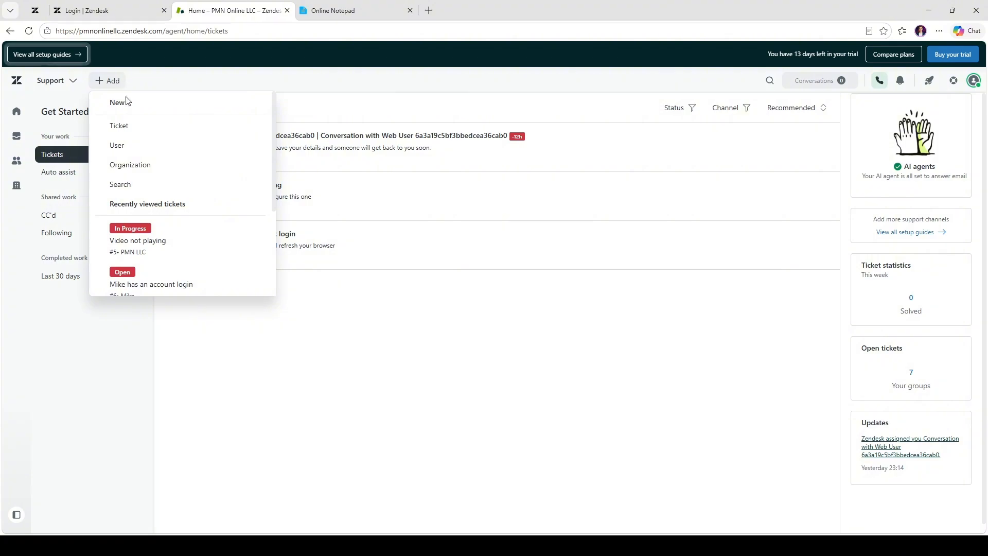
pyautogui.click(128, 127)
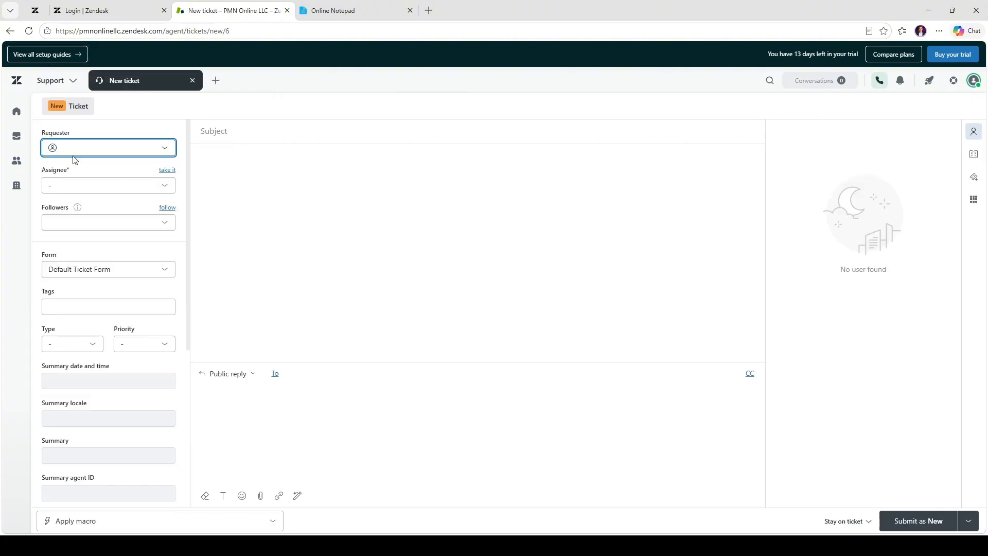
# Add a new end user with the customer's name and e-mail as the ticket's requester
pyautogui.click(86, 146)
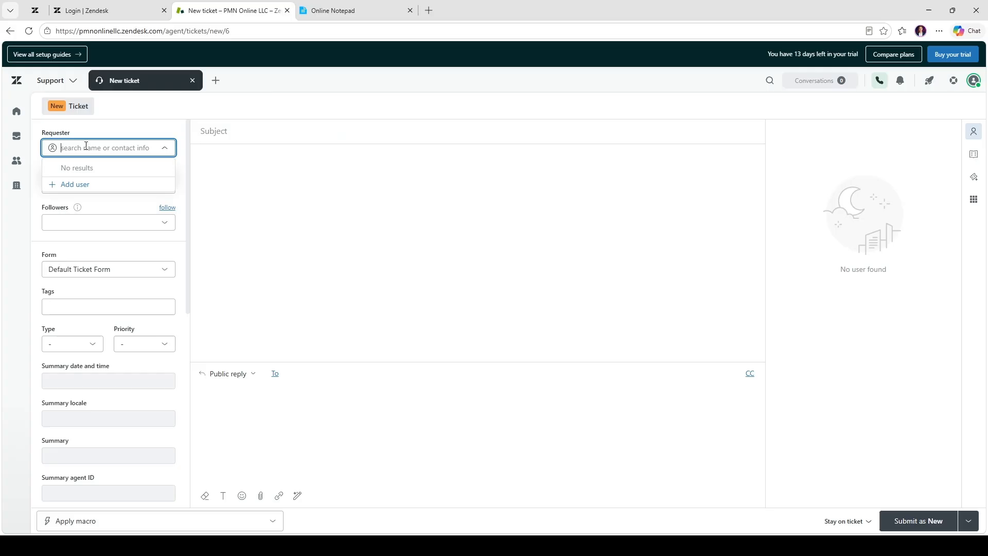
pyautogui.click(81, 185)
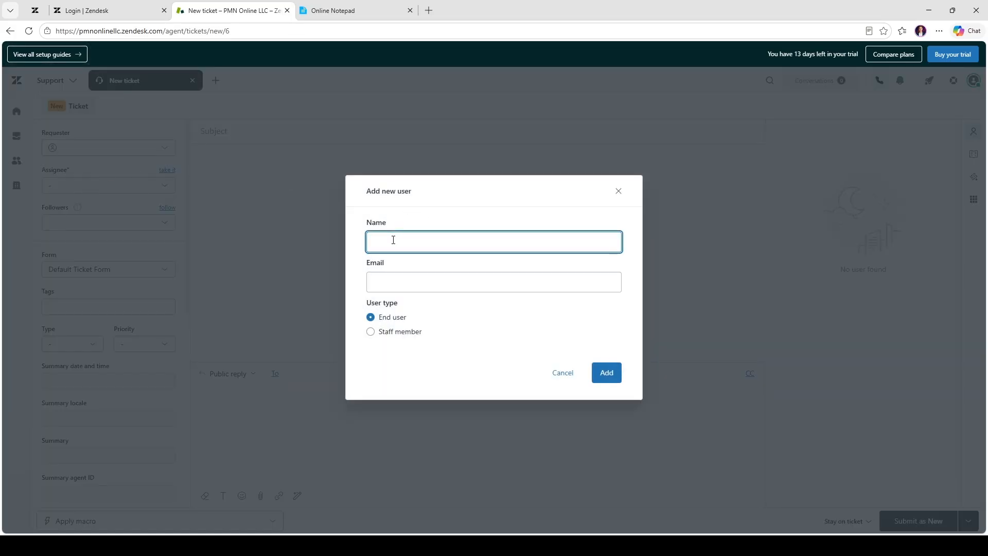
pyautogui.write('Romeo')
pyautogui.press('Tab')
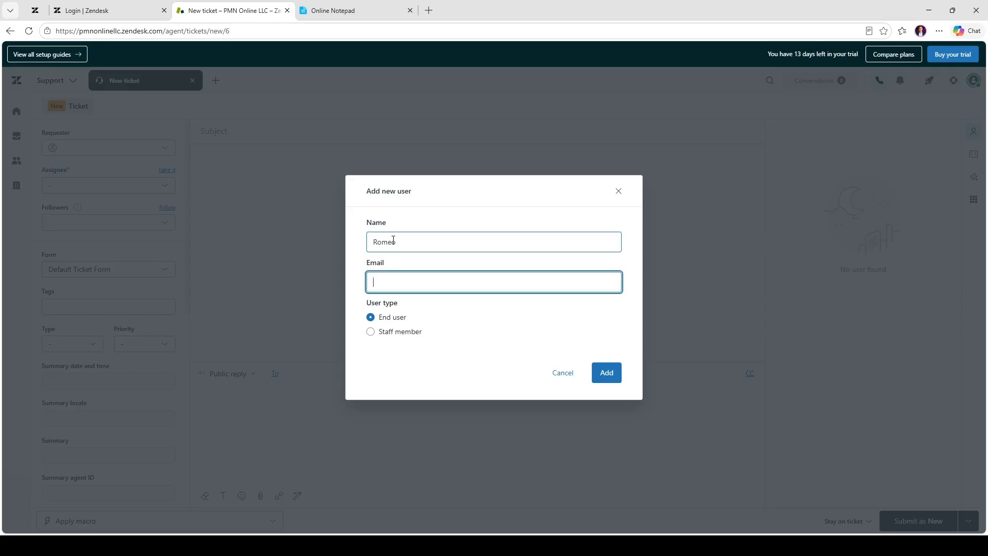
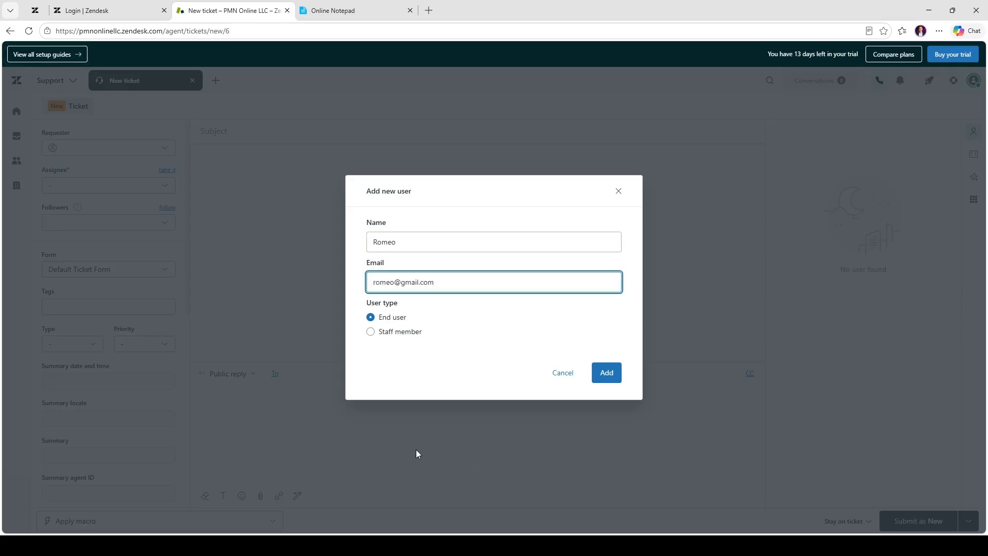
pyautogui.click(611, 375)
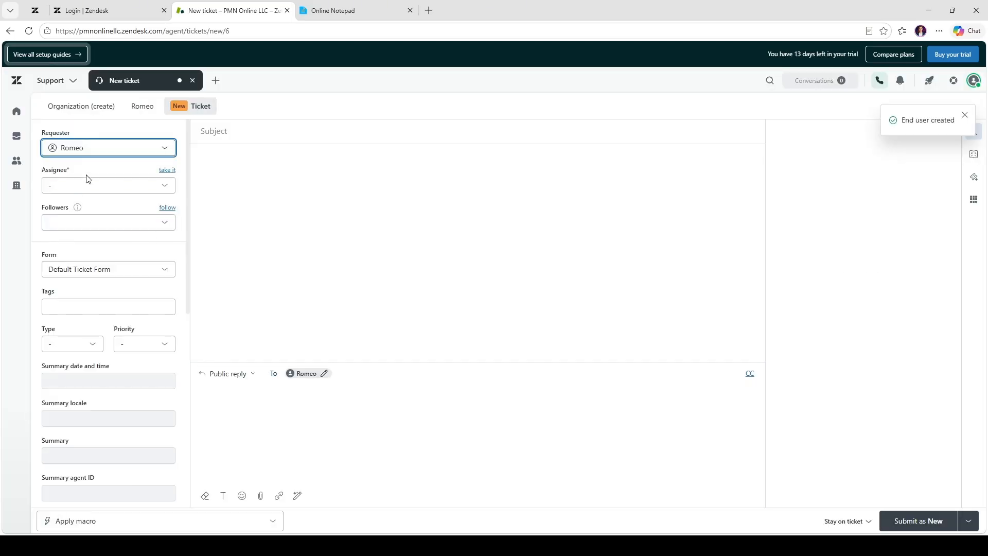
# Assign the new ticket to PMN Online in the Support group and follow the ticket
pyautogui.click(115, 185)
pyautogui.click(108, 226)
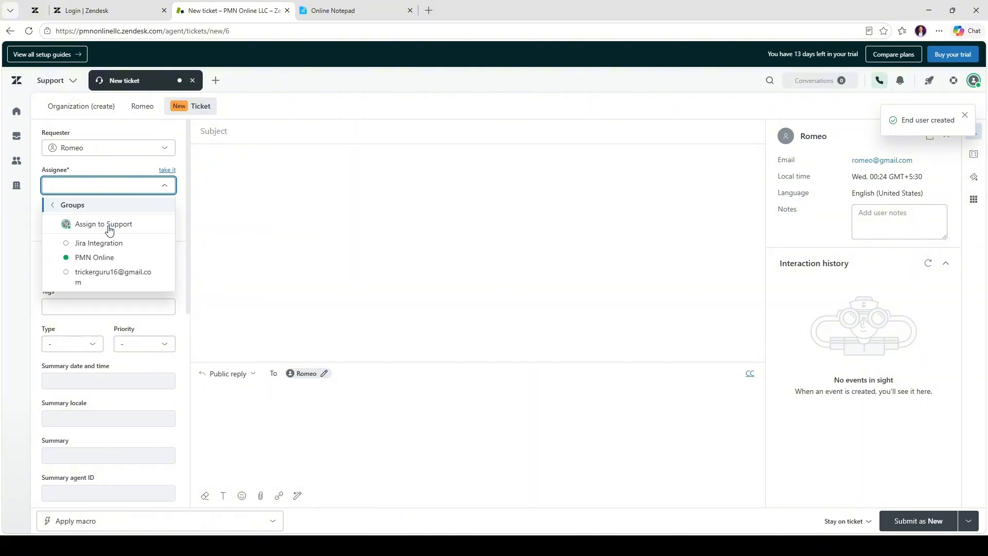
pyautogui.click(105, 257)
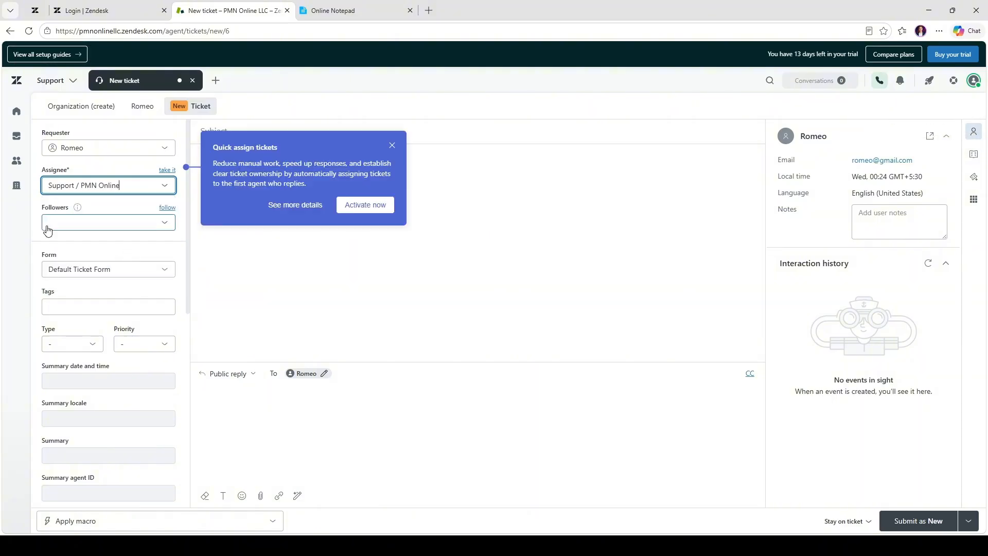
pyautogui.click(392, 145)
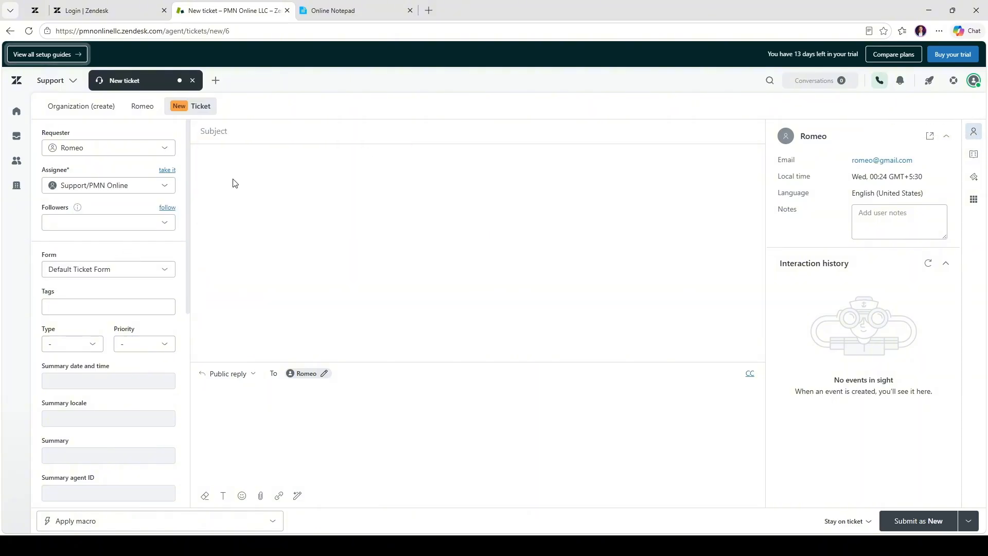
pyautogui.click(97, 222)
pyautogui.click(170, 209)
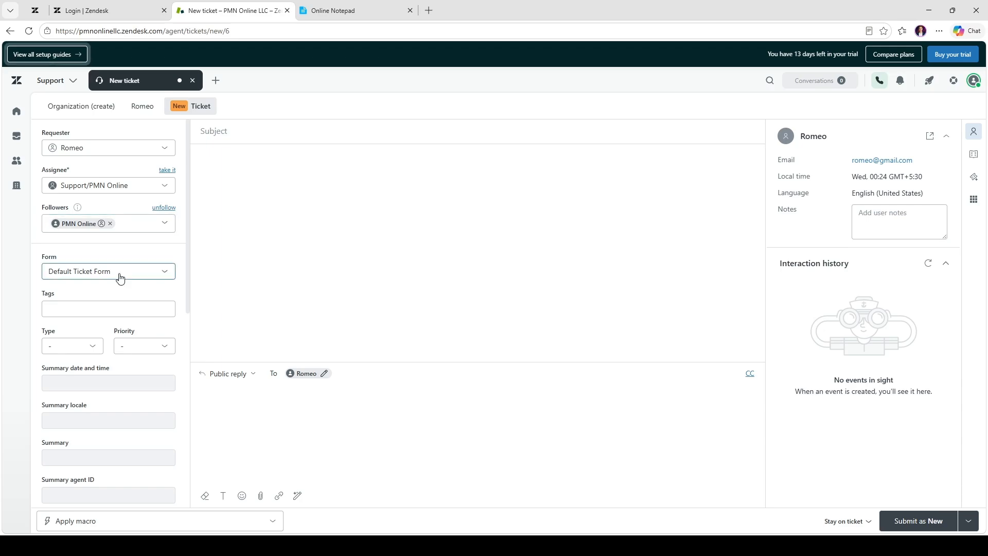
# Switch the ticket's form from the default to "New form"
pyautogui.scroll(-1, 121, 277)
pyautogui.click(145, 220)
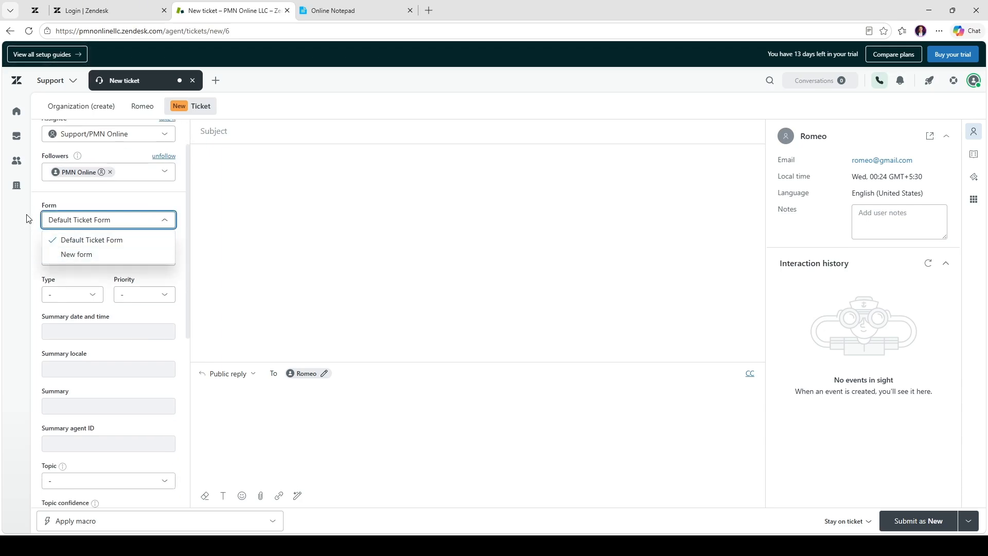
pyautogui.click(48, 221)
pyautogui.click(94, 222)
pyautogui.click(75, 254)
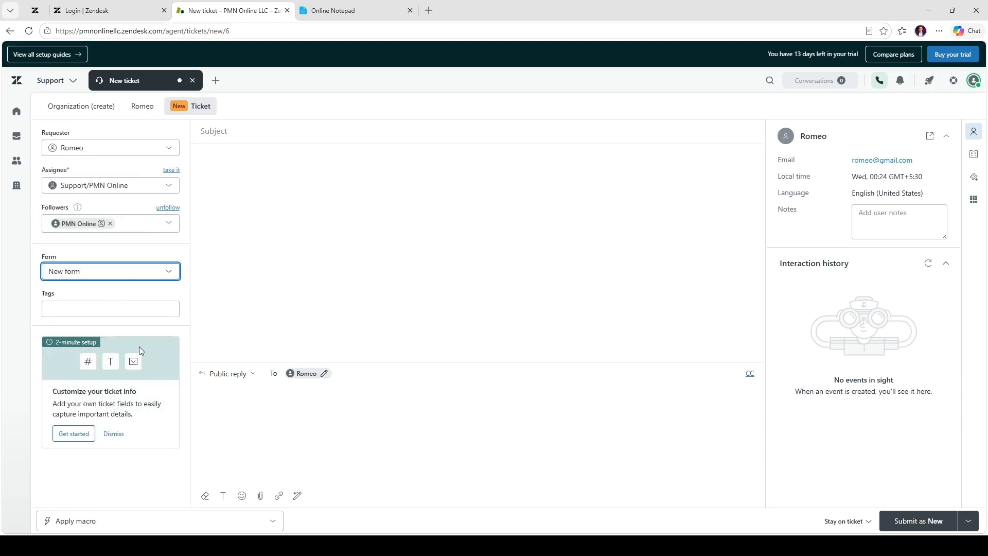
pyautogui.click(148, 272)
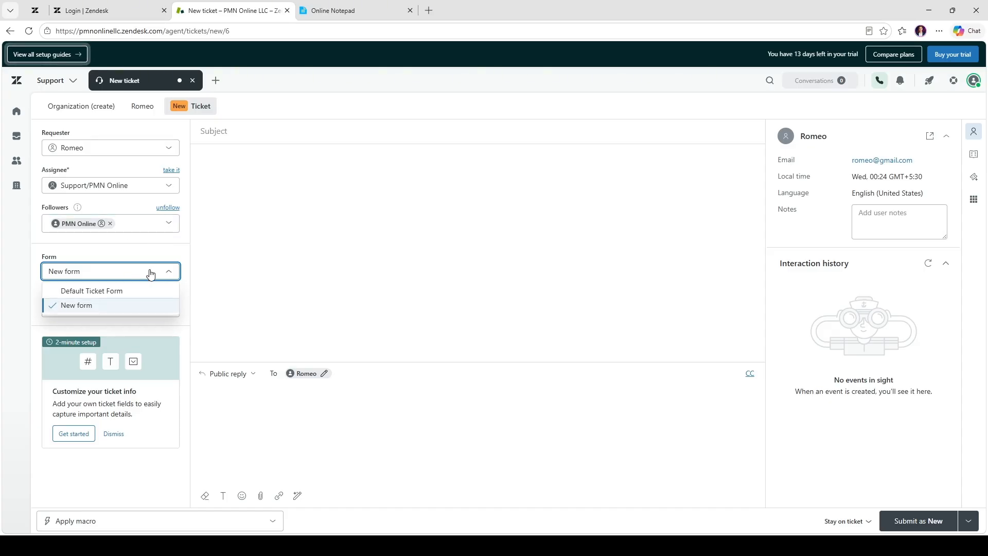
pyautogui.click(125, 266)
pyautogui.click(128, 304)
pyautogui.click(148, 248)
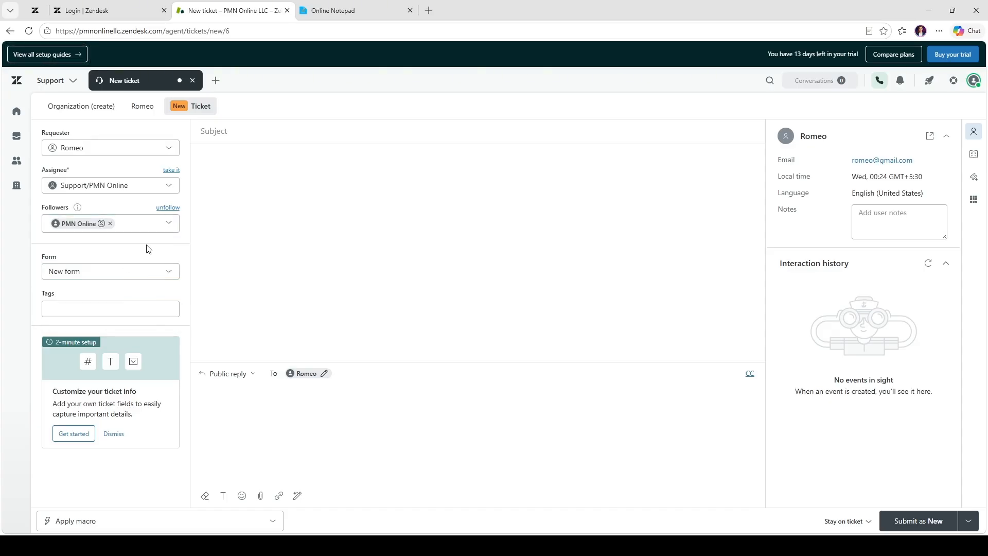
# Set the new ticket's subject to "LOG IN ERROR ON WEBSITE"
pyautogui.click(239, 130)
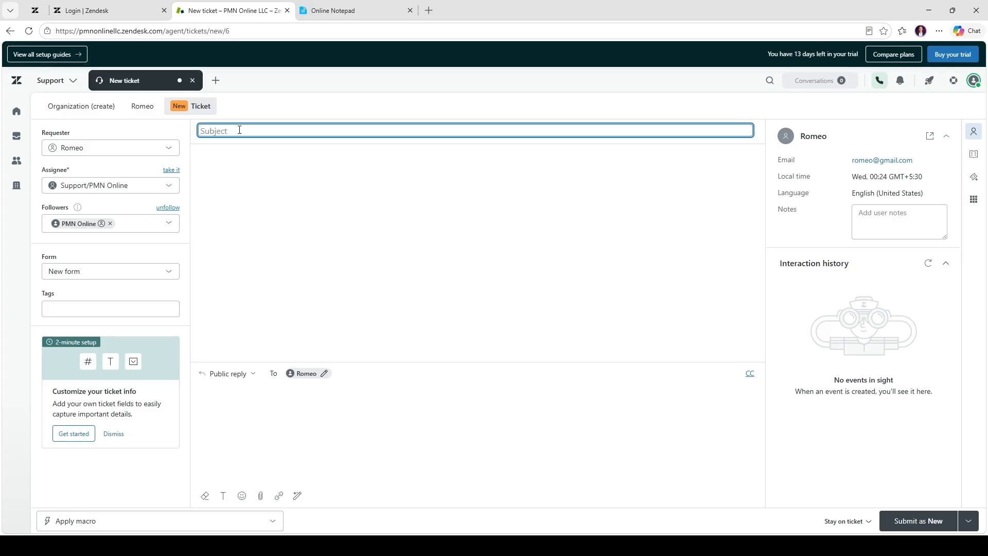
pyautogui.write('UN')
pyautogui.press('BackSpace')
pyautogui.press('BackSpace')
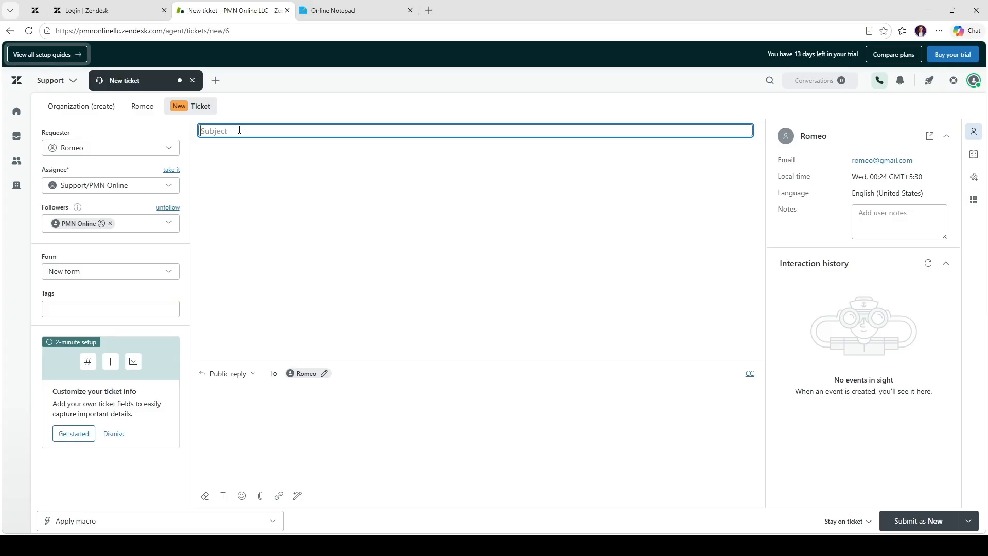
pyautogui.write('LOG IN ')
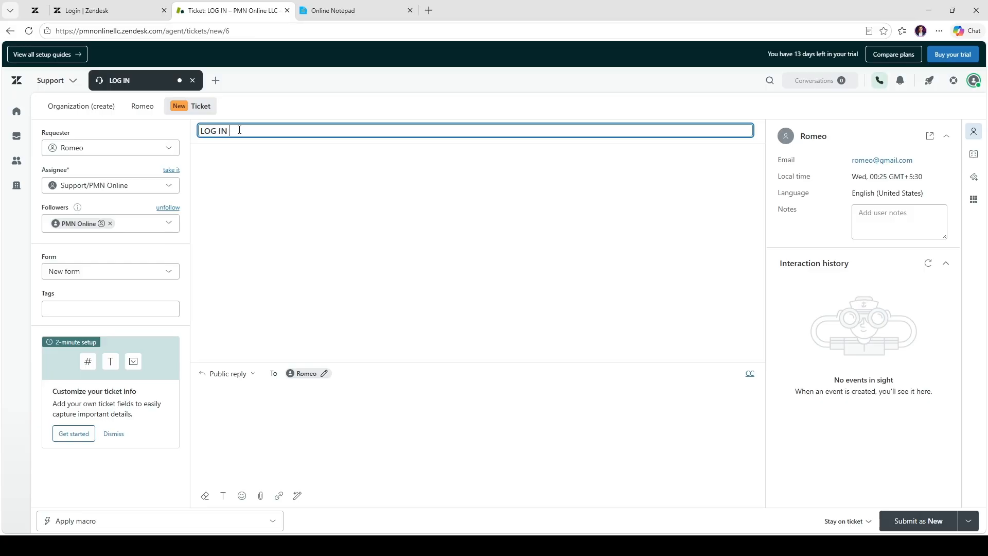
pyautogui.write('ERROR ON WEBSITE')
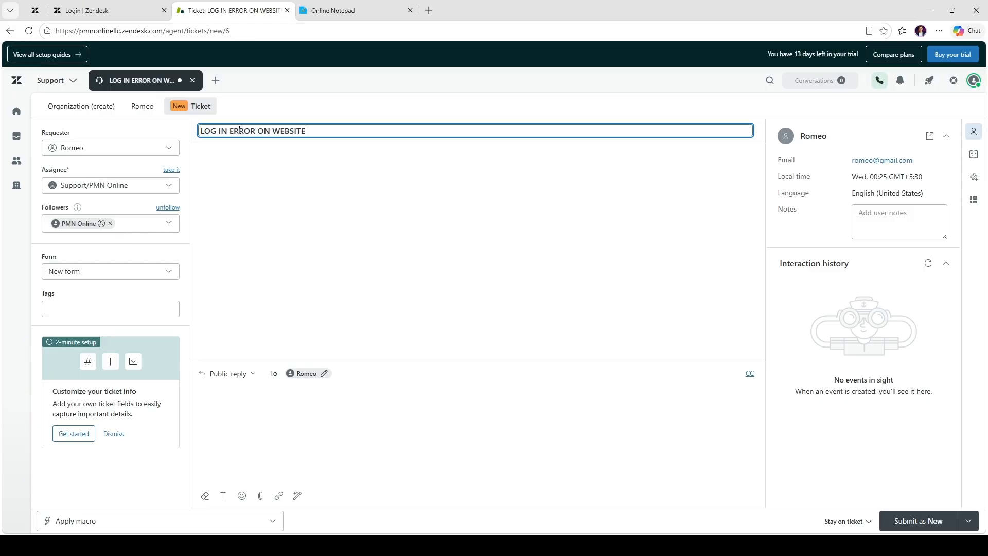
pyautogui.press('Tab')
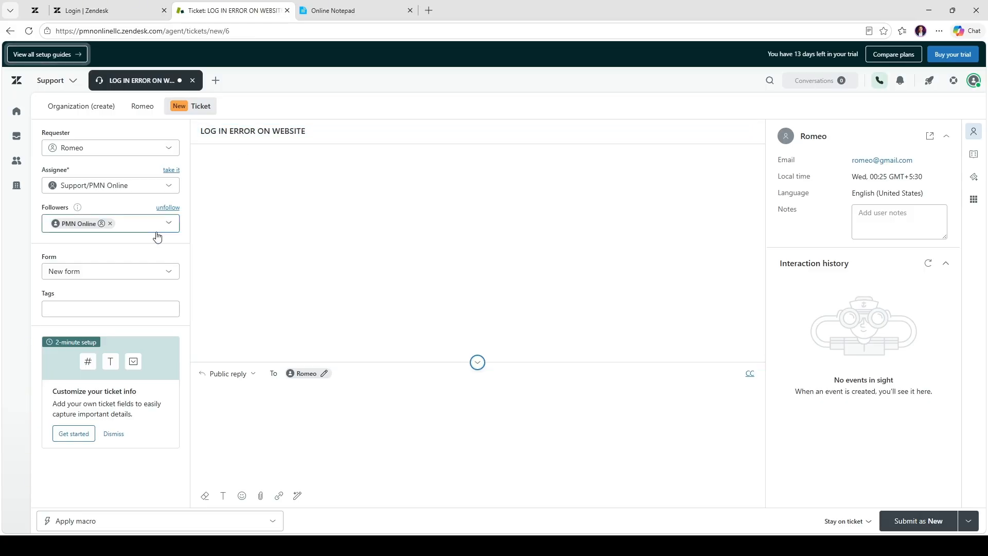
# Dismiss the "Customize your ticket info" setup suggestion on the new ticket
pyautogui.click(296, 412)
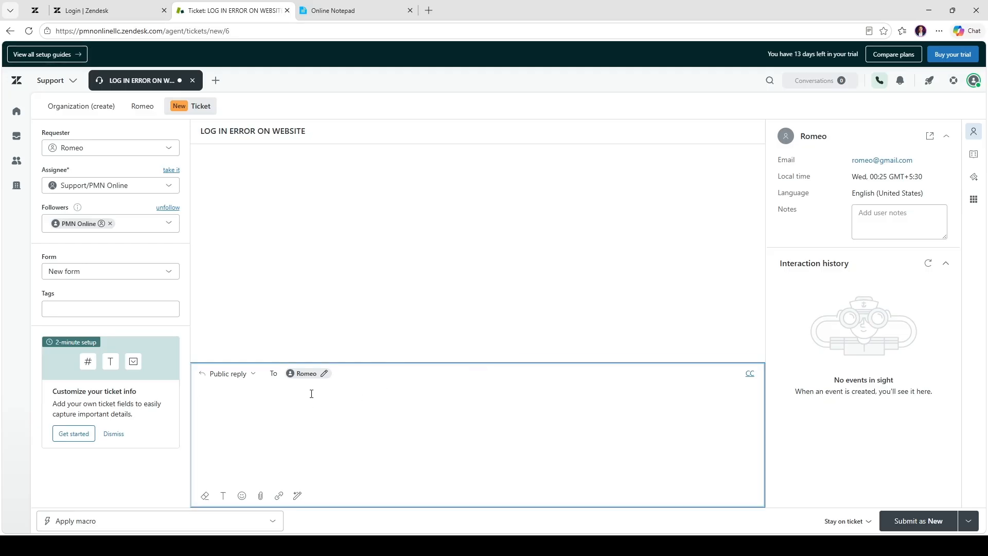
pyautogui.click(332, 257)
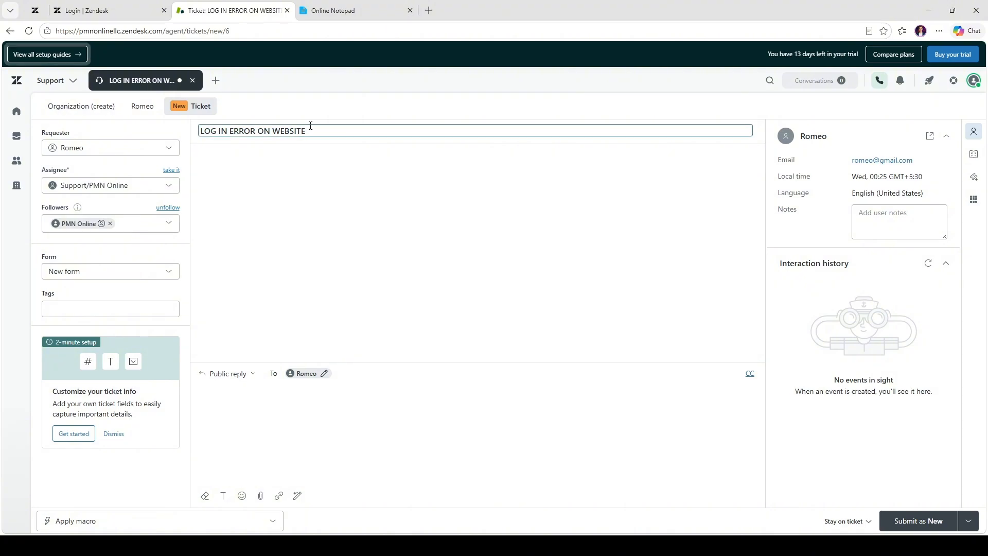
pyautogui.click(226, 403)
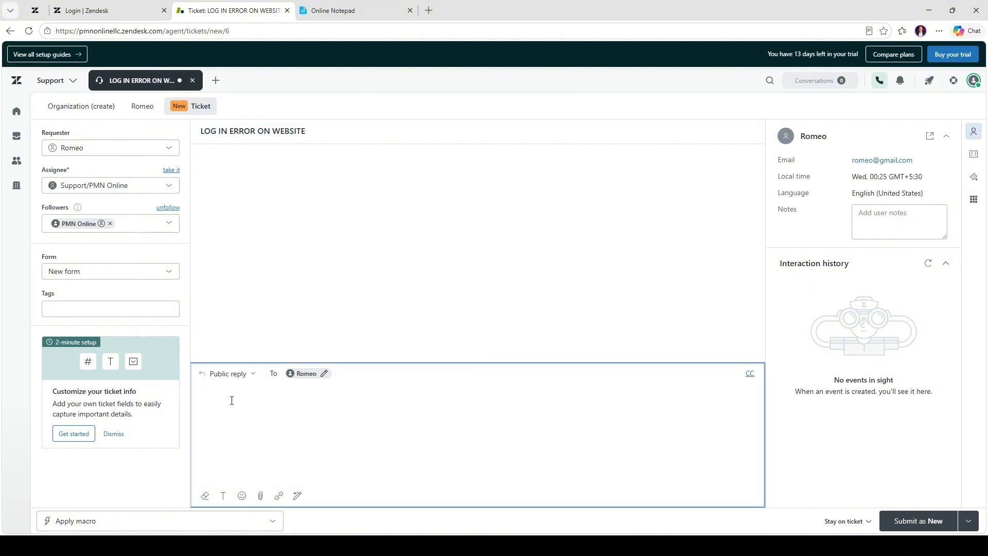
pyautogui.click(114, 434)
# Write the public reply "There's a lot of error on the Home Page of our website." to the requester
pyautogui.click(267, 411)
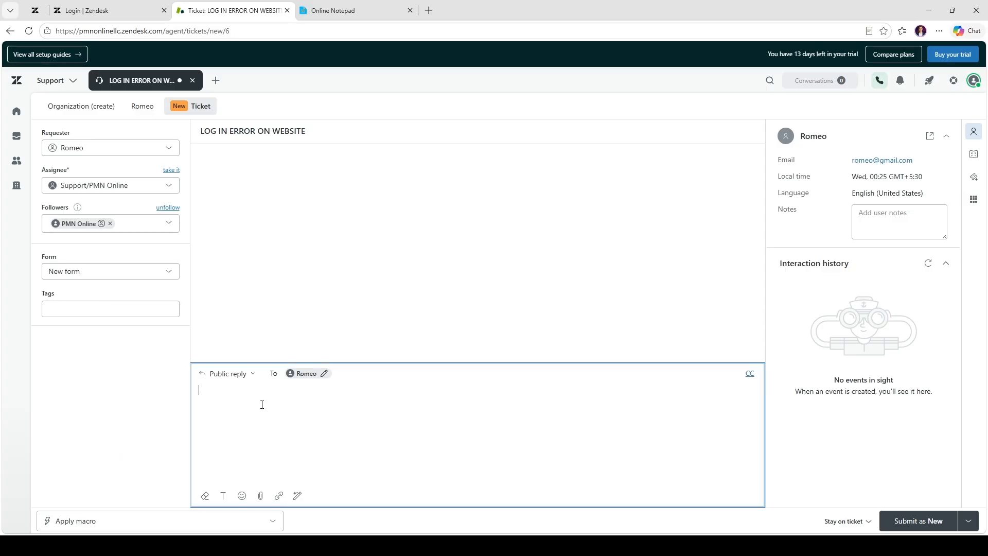
pyautogui.write('T')
pyautogui.write("here's a b")
pyautogui.press('BackSpace')
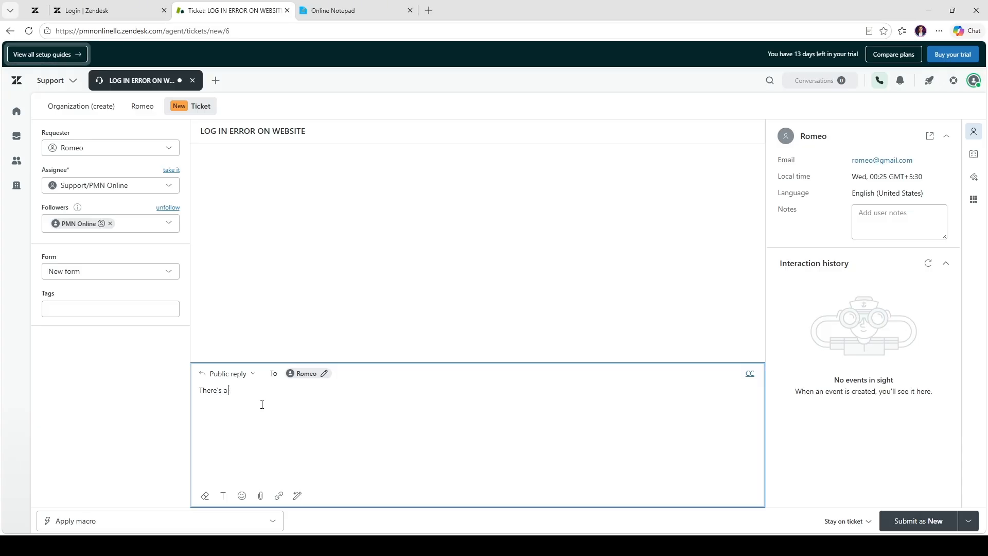
pyautogui.write('a')
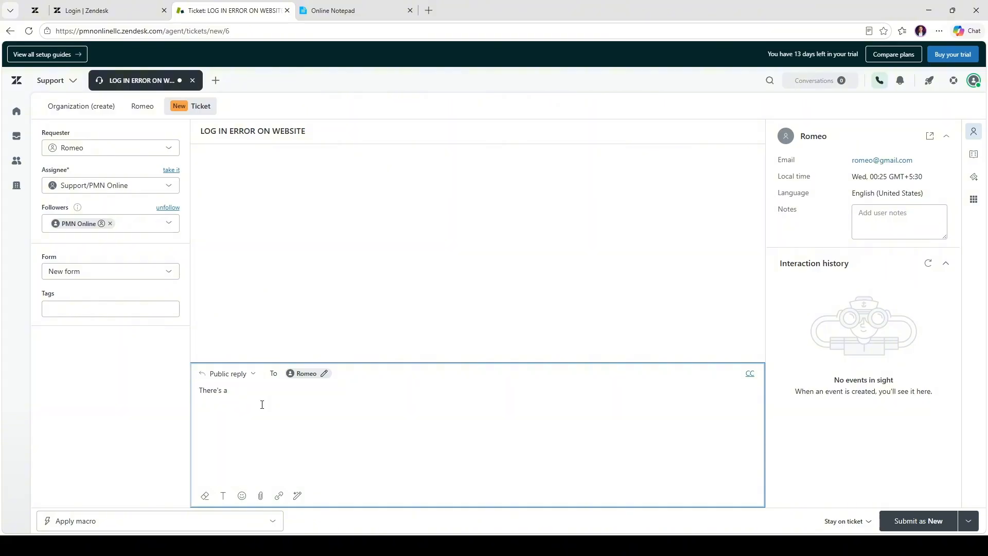
pyautogui.write(' lot of error on the H')
pyautogui.write('ome Page')
pyautogui.press('BackSpace')
pyautogui.write('our website.')
pyautogui.click(622, 281)
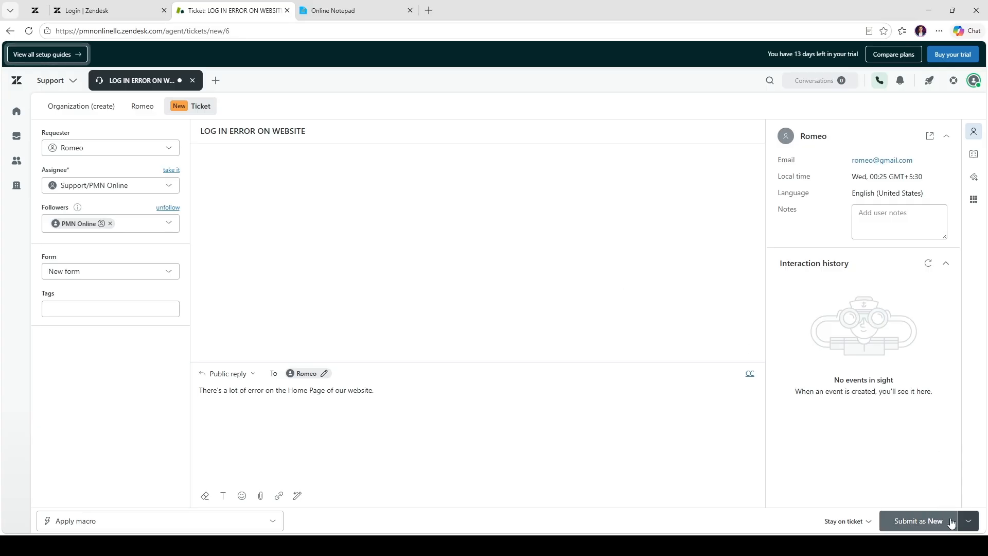
# Check the available submit statuses and submit the new ticket to create it
pyautogui.click(968, 521)
pyautogui.click(968, 521)
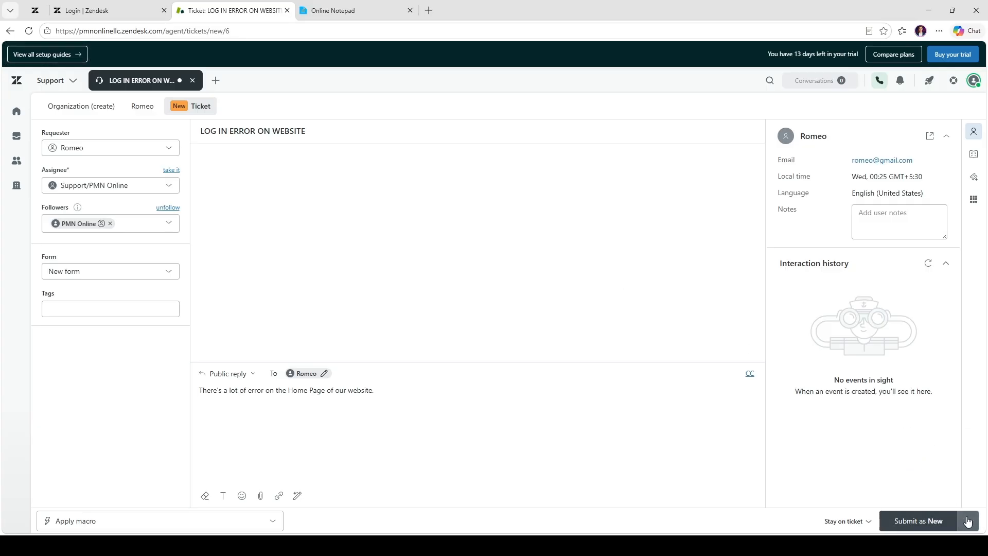
pyautogui.click(968, 521)
pyautogui.click(944, 521)
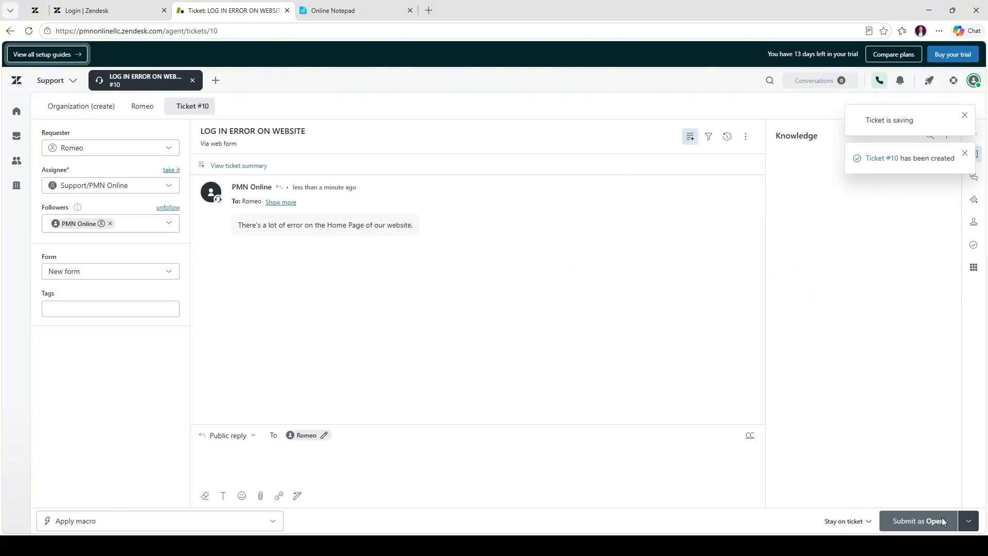
# Apply the "Set a reminder" macro to the ticket and dismiss the ticket update notice
pyautogui.click(114, 329)
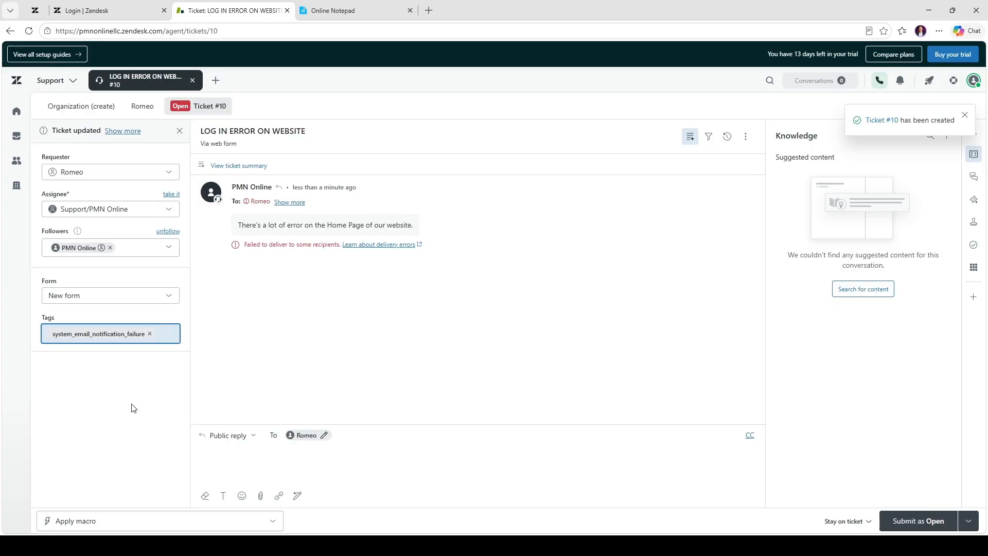
pyautogui.click(271, 521)
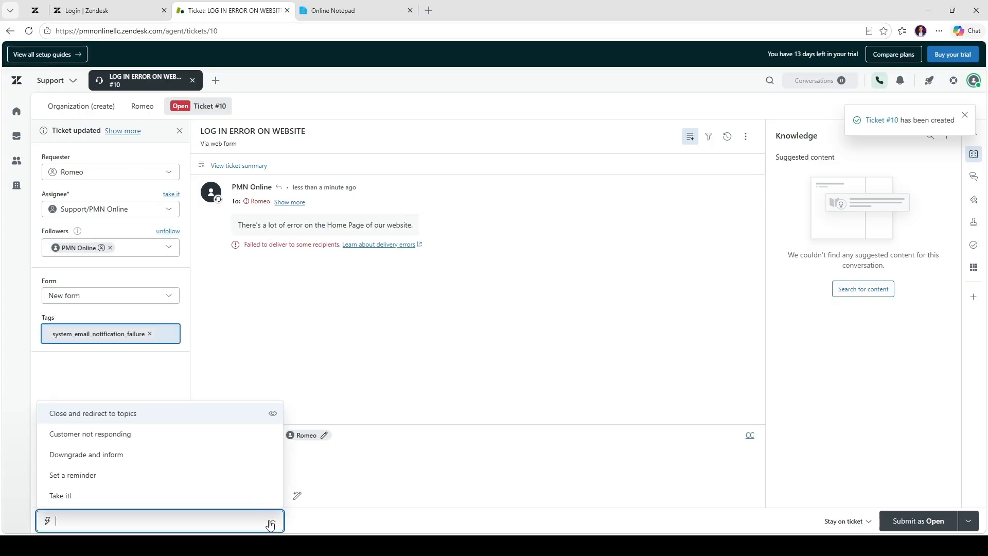
pyautogui.click(120, 475)
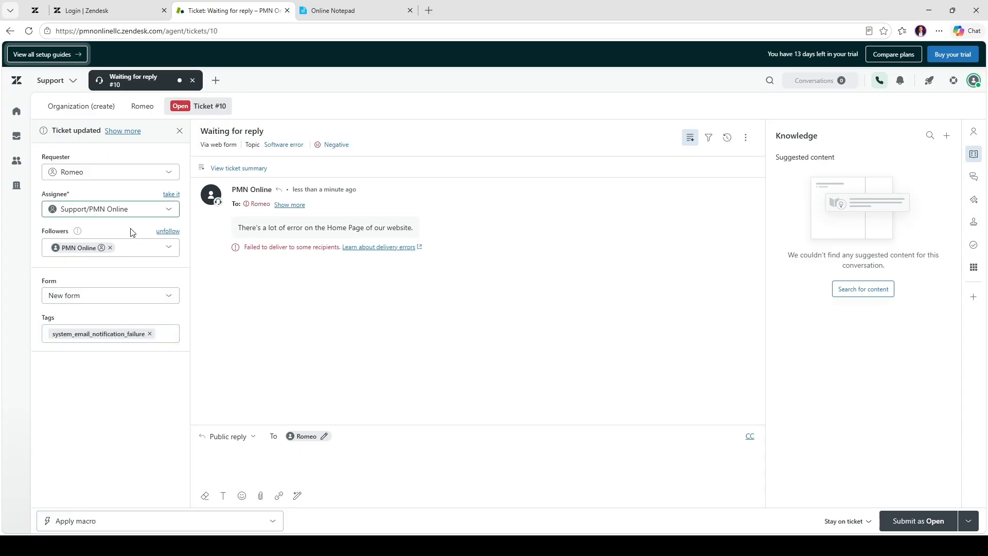
pyautogui.click(178, 131)
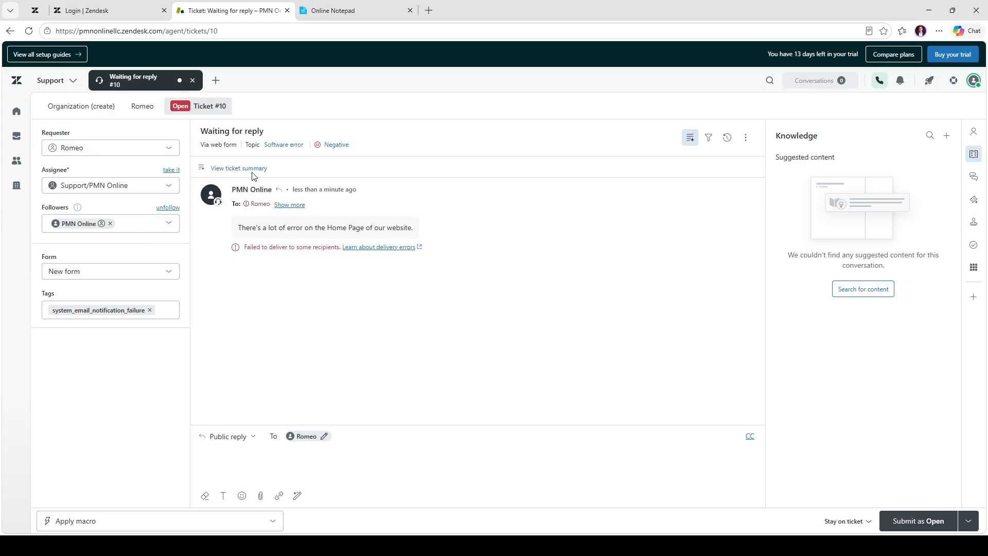
# Submit the macro's changes to the ticket with the status Open
pyautogui.click(142, 106)
pyautogui.click(209, 106)
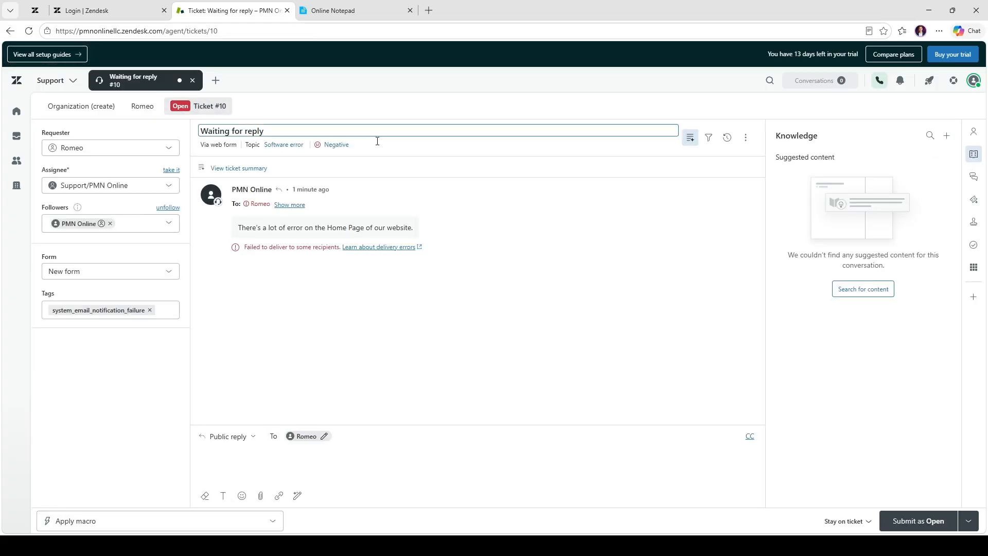
pyautogui.click(920, 521)
pyautogui.click(977, 525)
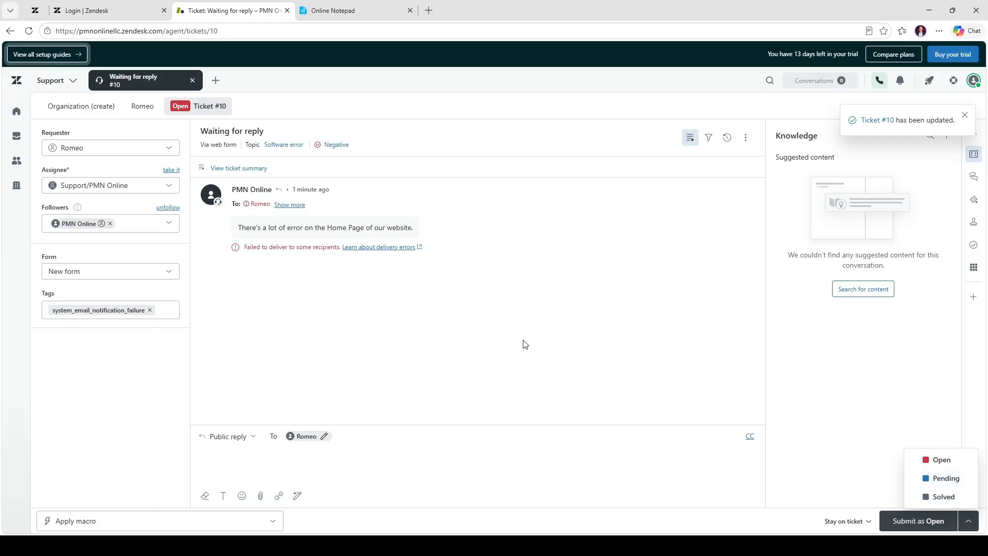
pyautogui.click(99, 108)
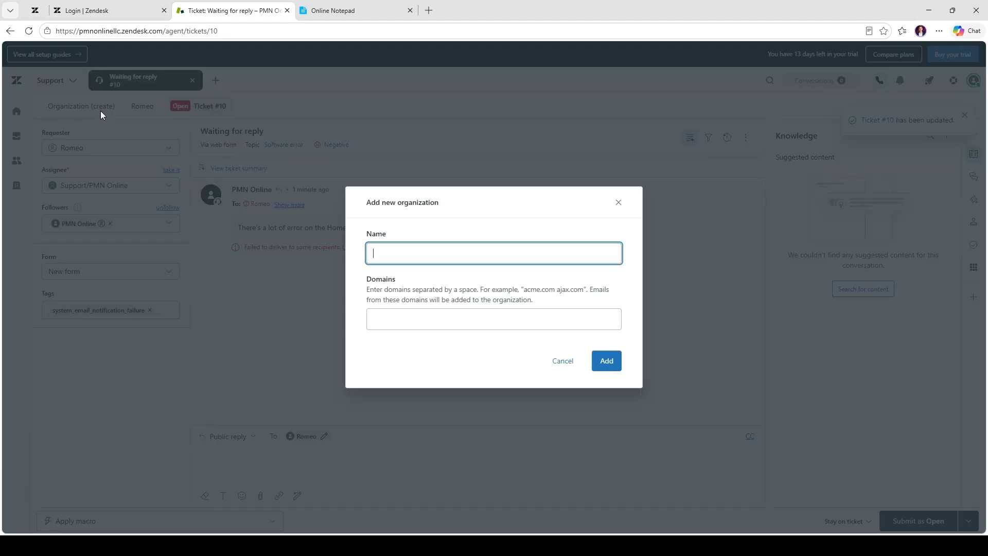
pyautogui.click(573, 363)
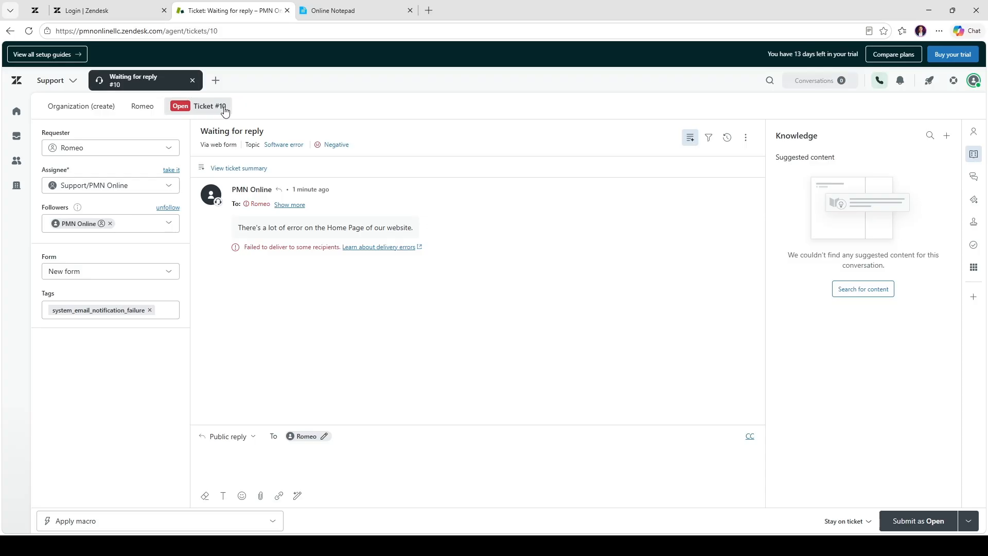
# Close the ticket and show the list of followed tickets on the home page
pyautogui.click(193, 80)
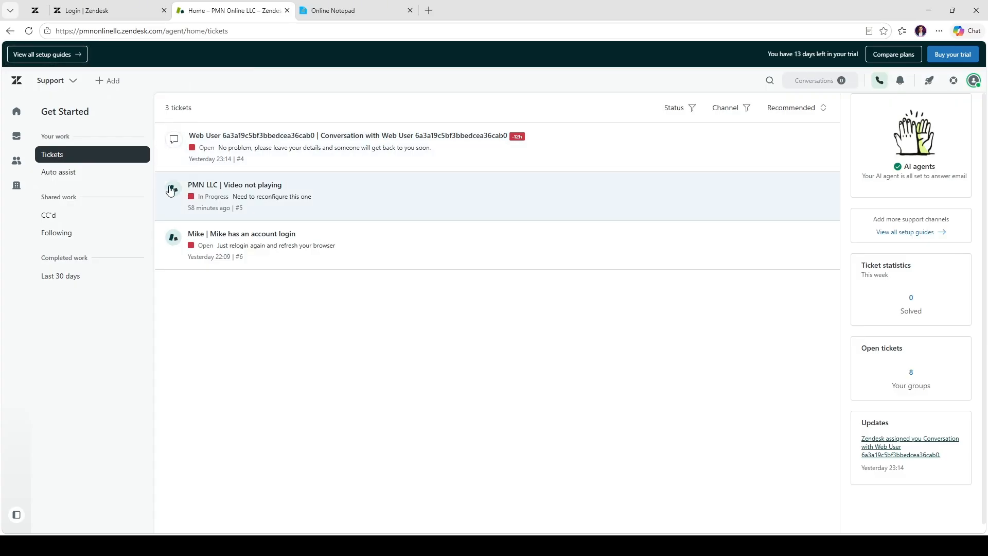
pyautogui.click(77, 174)
pyautogui.click(70, 231)
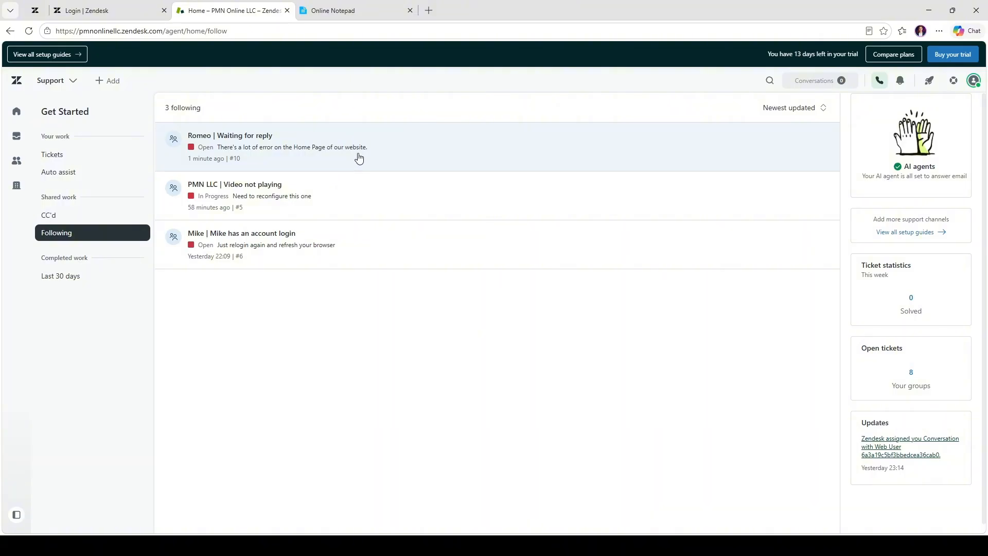
# Open the followed ticket "Waiting for reply" and write a public reply beginning with "Okay"
pyautogui.click(369, 153)
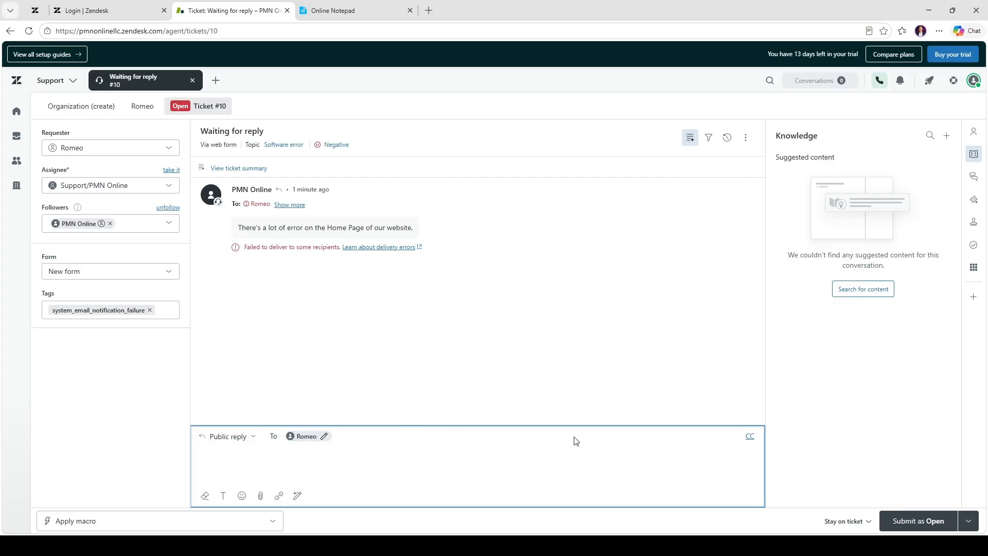
pyautogui.write('Okay g')
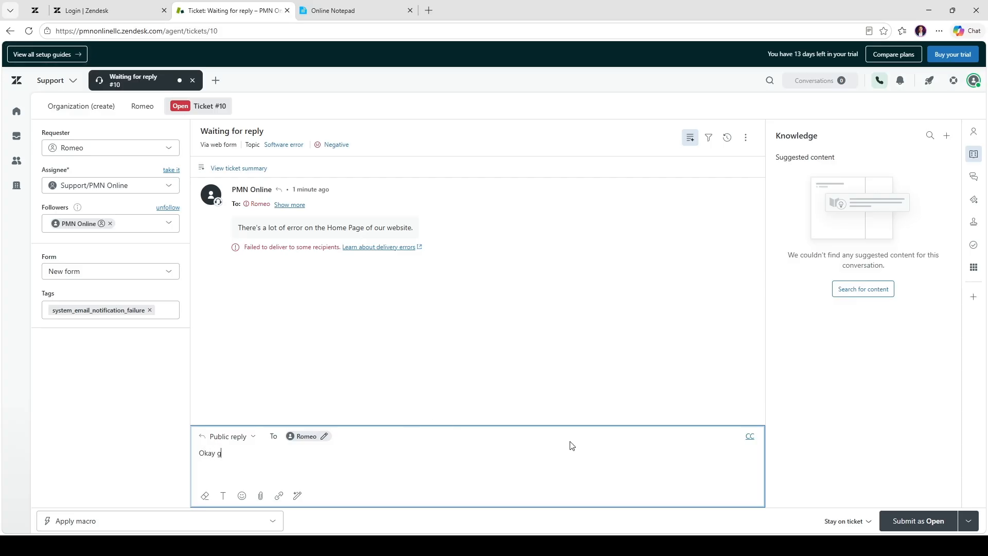